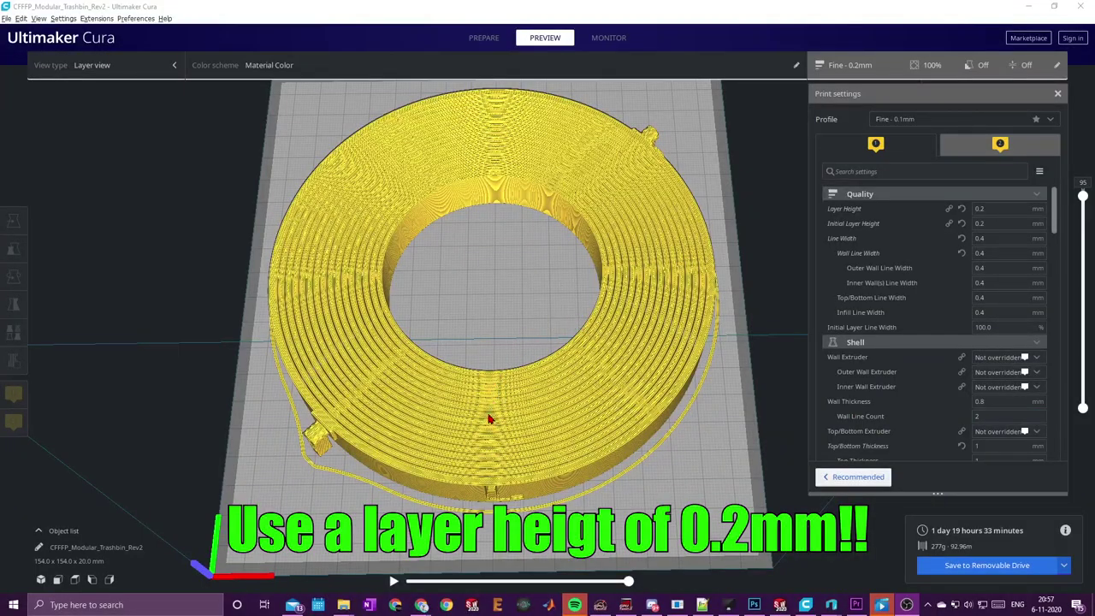
Step: Examine the L-shaped locking slot on the ring's outer wall in the sliced layer preview
right_drag(506, 468, 524, 514)
scroll(536, 462, up, 10)
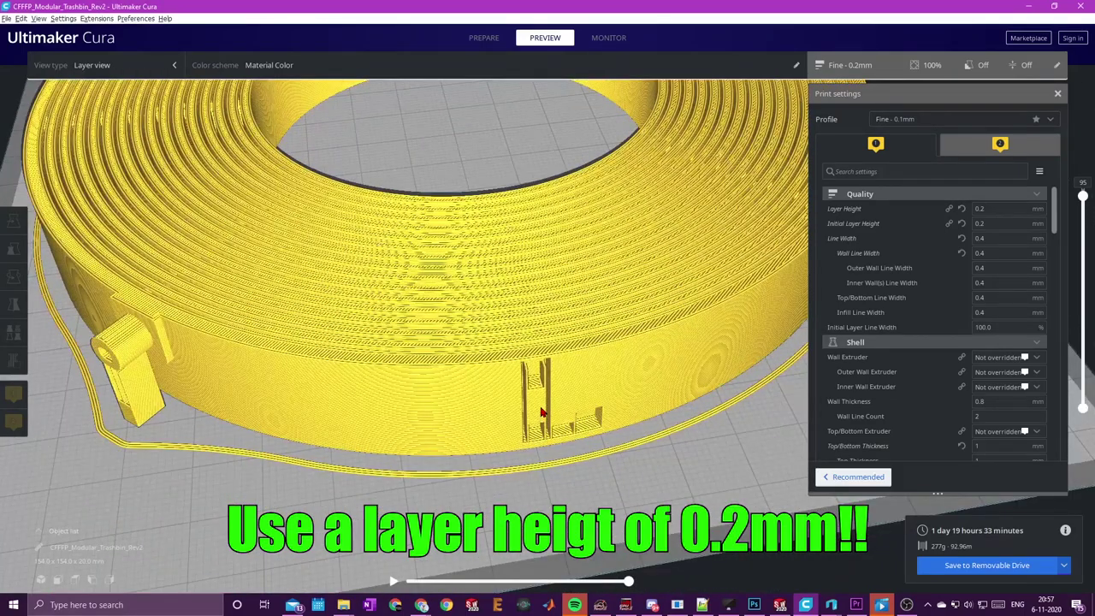
right_drag(465, 382, 156, 293)
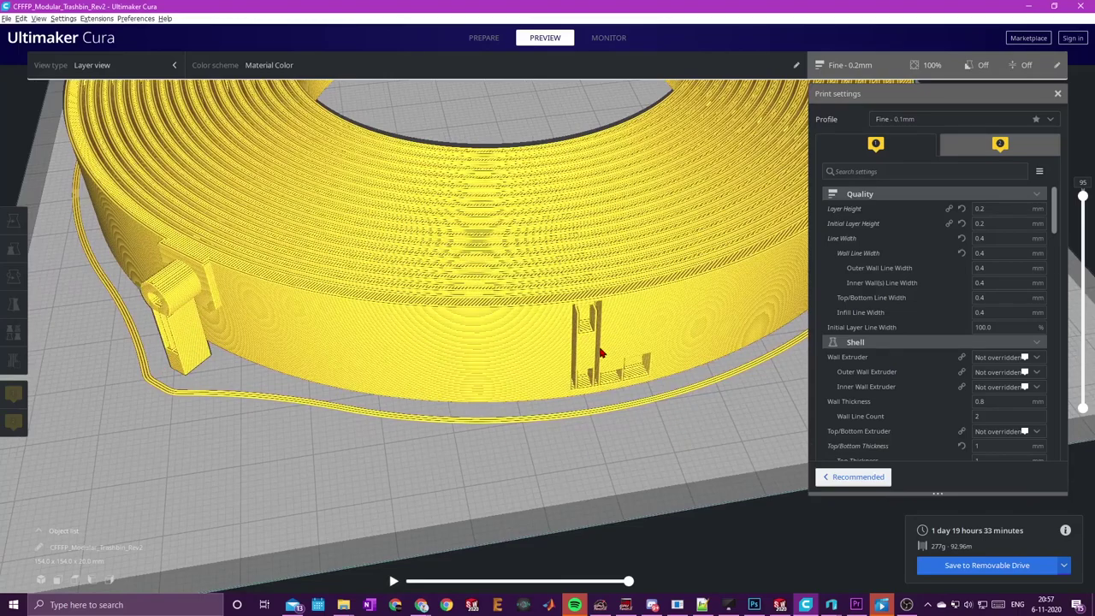
scroll(601, 352, up, 8)
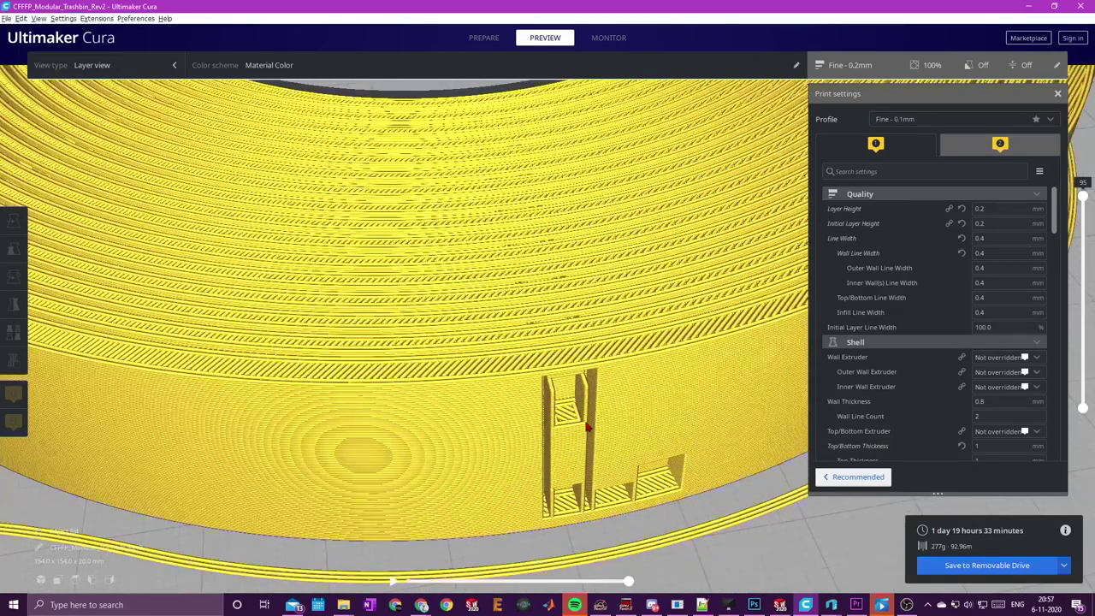
right_drag(588, 427, 532, 399)
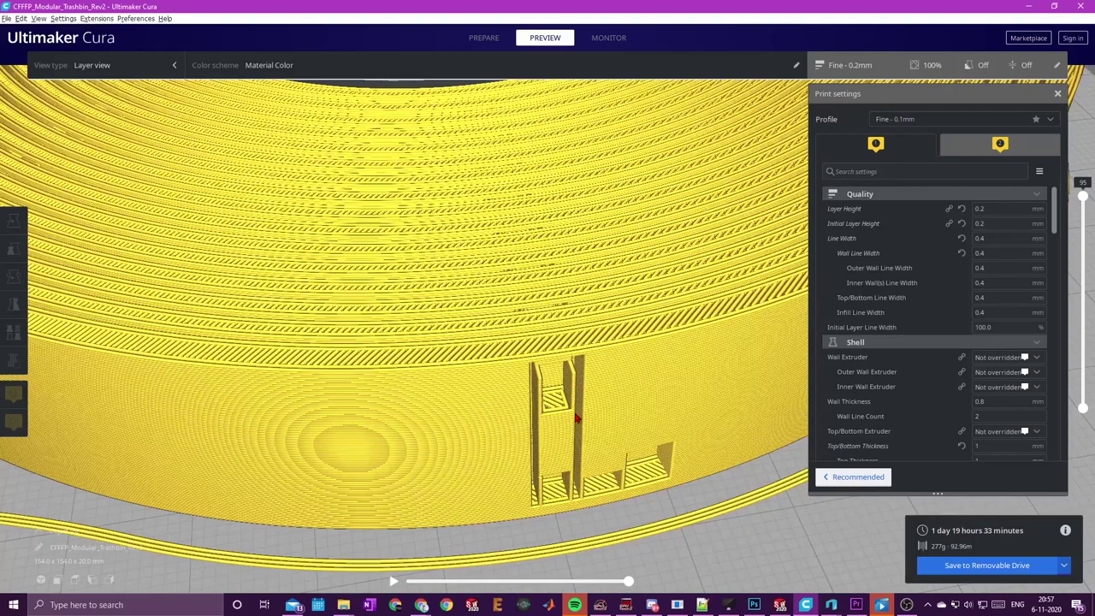
scroll(556, 466, down, 2)
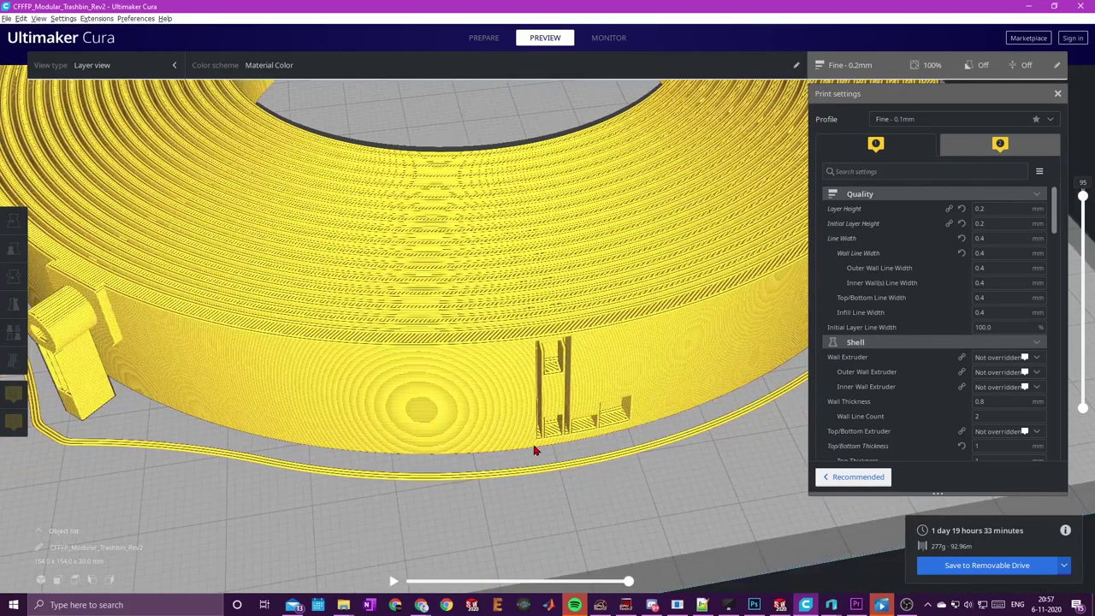
right_drag(438, 432, 552, 397)
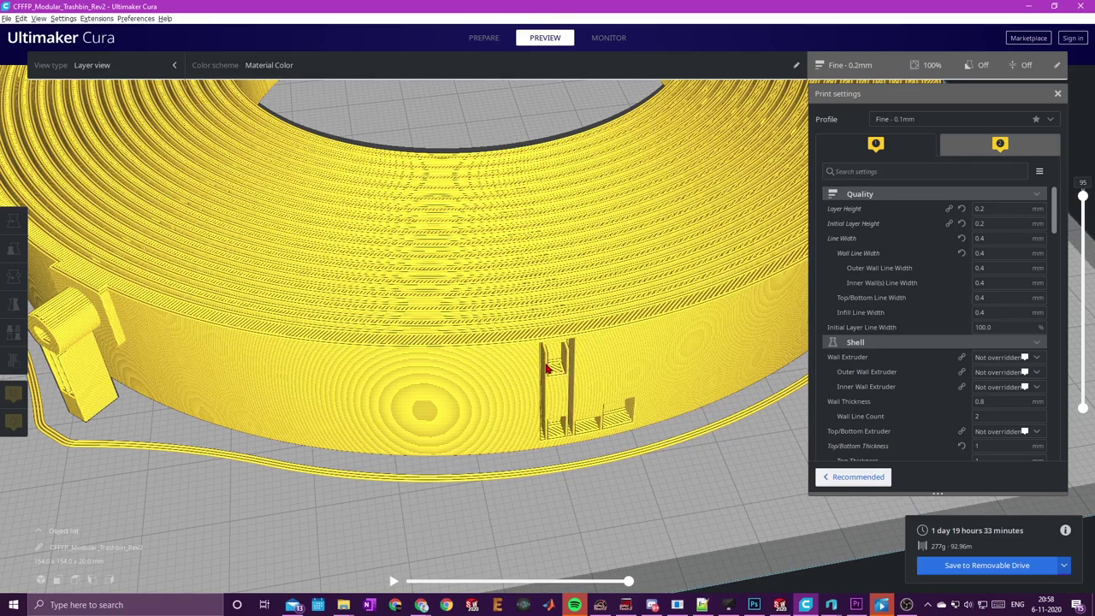
scroll(549, 370, up, 3)
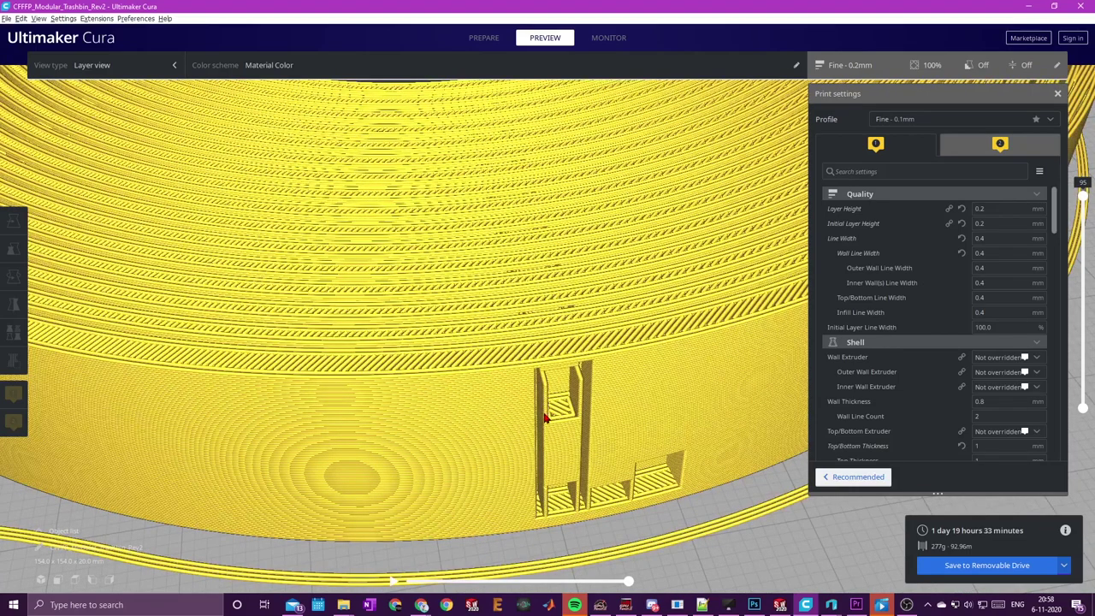
scroll(544, 418, down, 5)
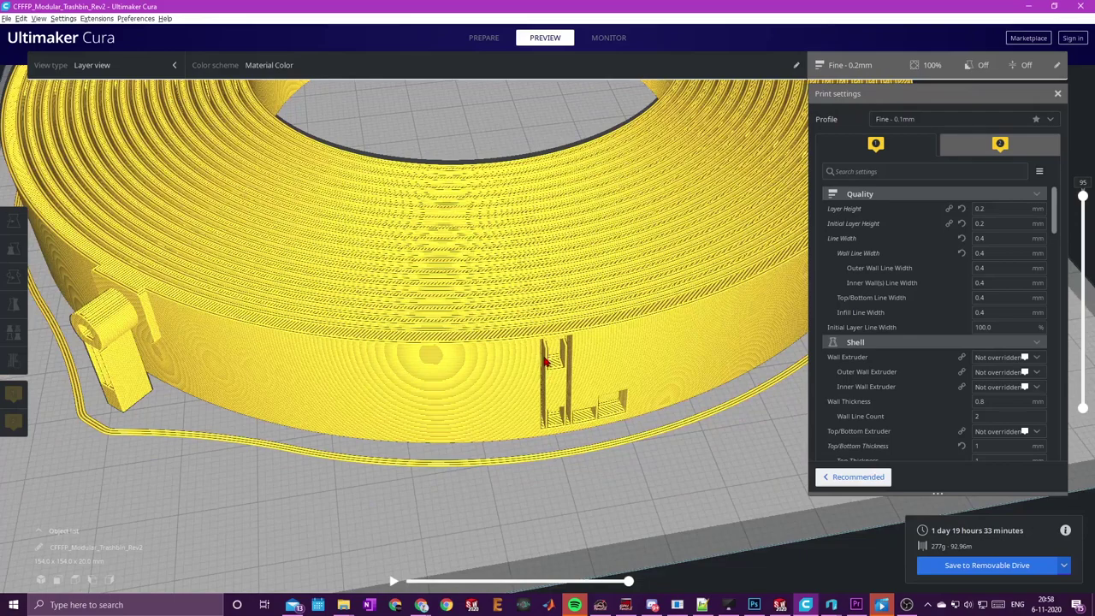
Step: Examine the protruding peg with its round hole and support leg on the ring's outer wall
right_drag(444, 382, 222, 336)
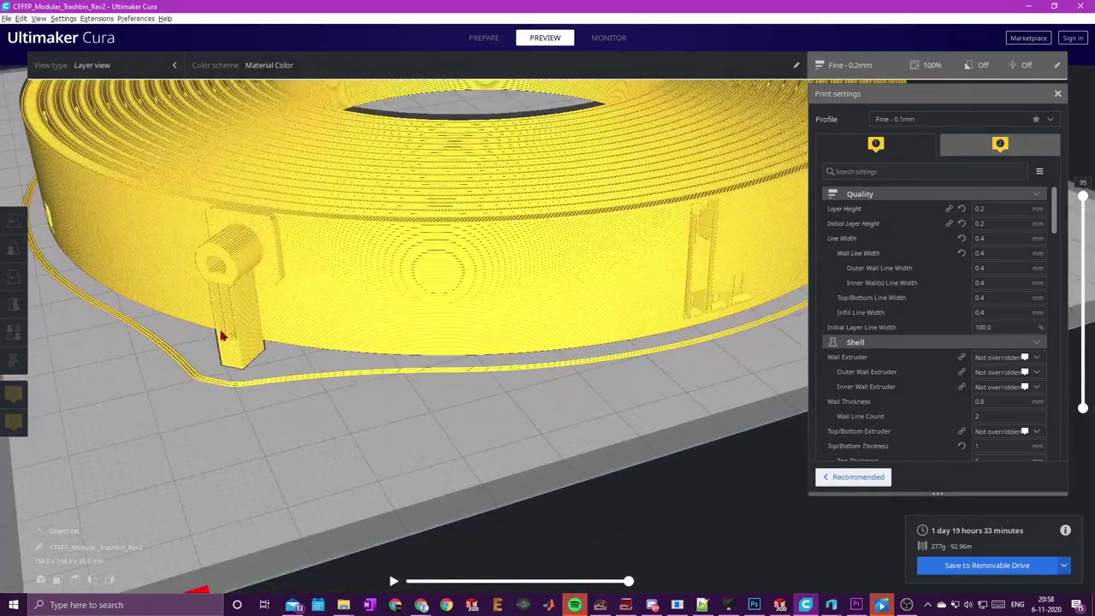
scroll(241, 322, up, 2)
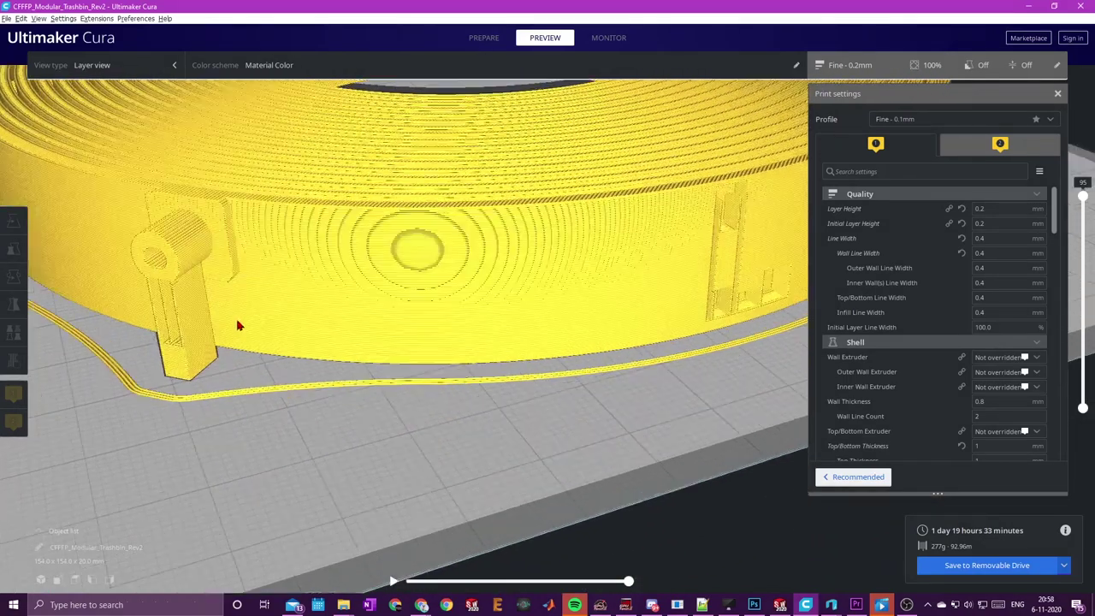
right_drag(426, 368, 374, 410)
scroll(283, 396, up, 2)
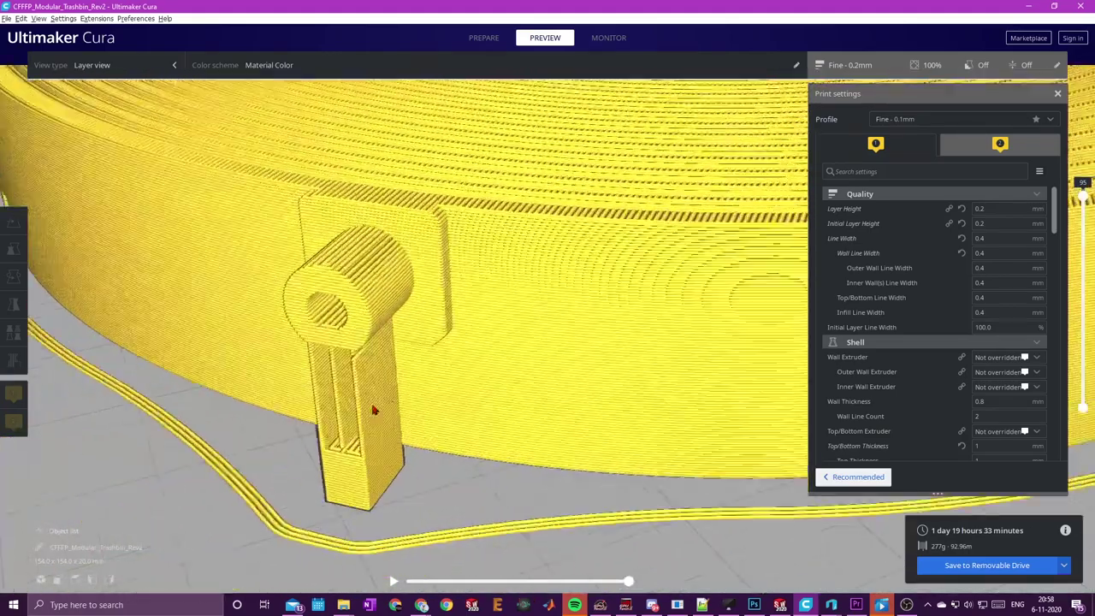
scroll(268, 377, up, 2)
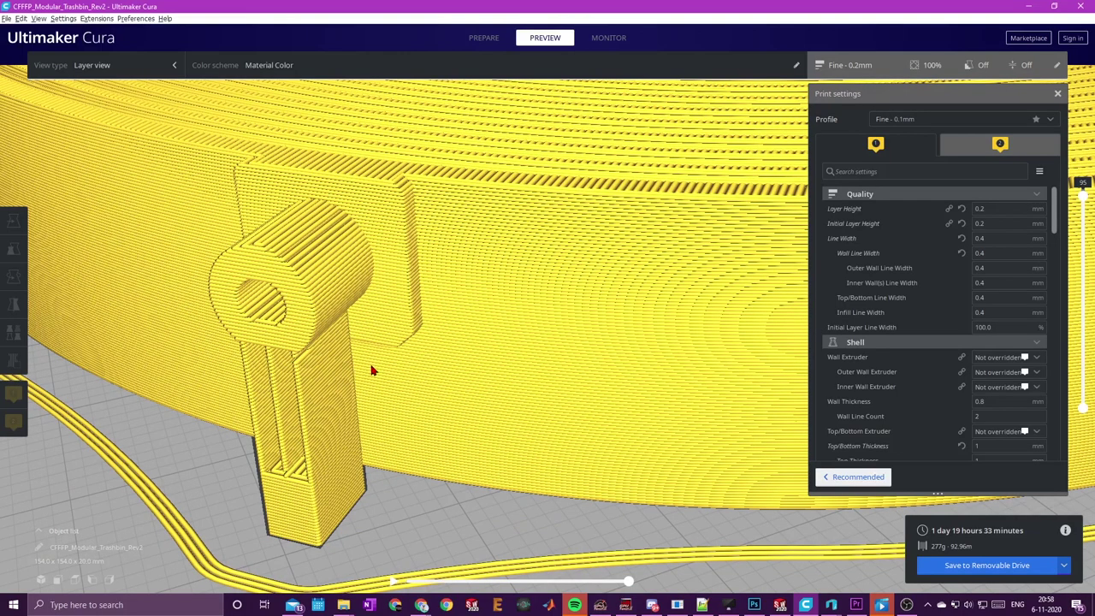
scroll(493, 371, down, 3)
mouse_move(502, 374)
right_down()
mouse_move(428, 403)
mouse_move(312, 384)
mouse_move(245, 391)
mouse_move(570, 383)
mouse_move(519, 384)
right_up()
scroll(565, 381, up, 2)
scroll(421, 361, down, 2)
Step: Inspect the concentric rings and their diagonal infill on the part's top surface, and check the Shell top and bottom layer settings
right_drag(445, 344, 662, 395)
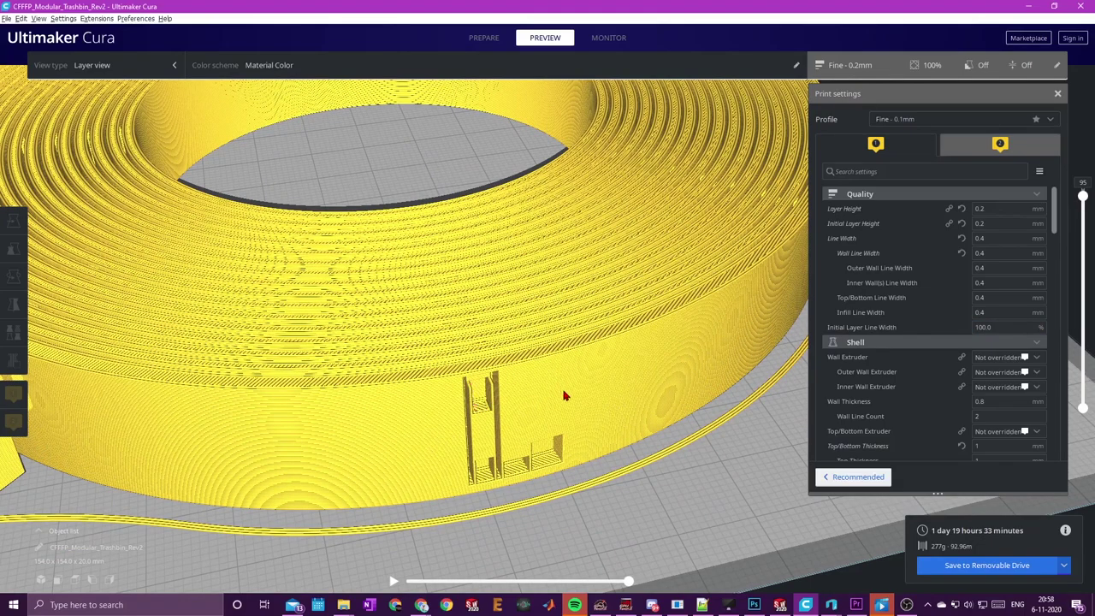
right_drag(564, 395, 572, 411)
scroll(572, 412, up, 2)
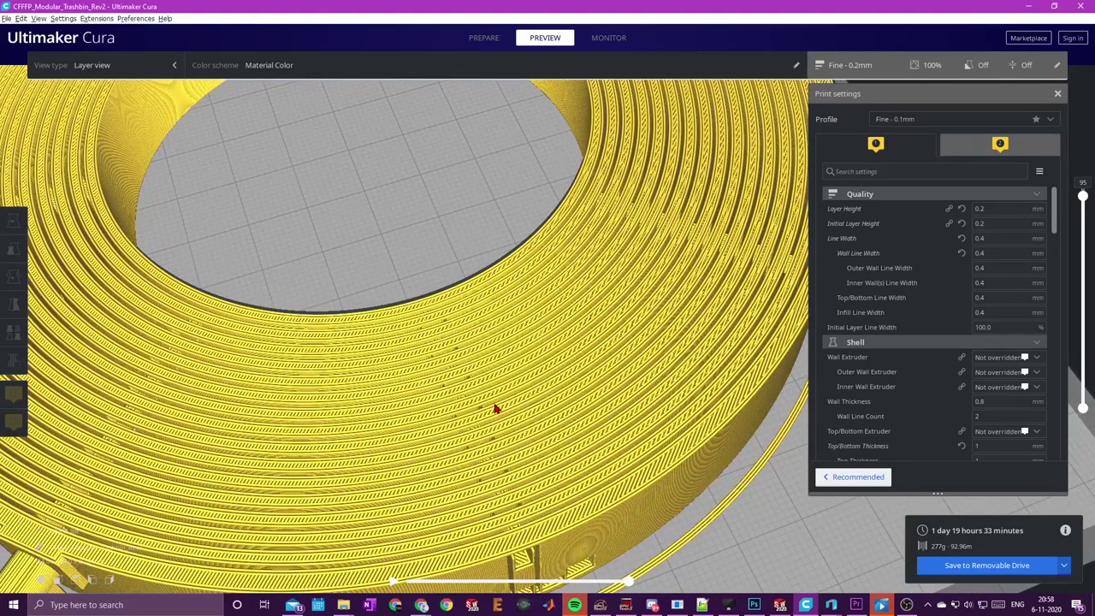
scroll(500, 432, down, 2)
scroll(509, 428, up, 1)
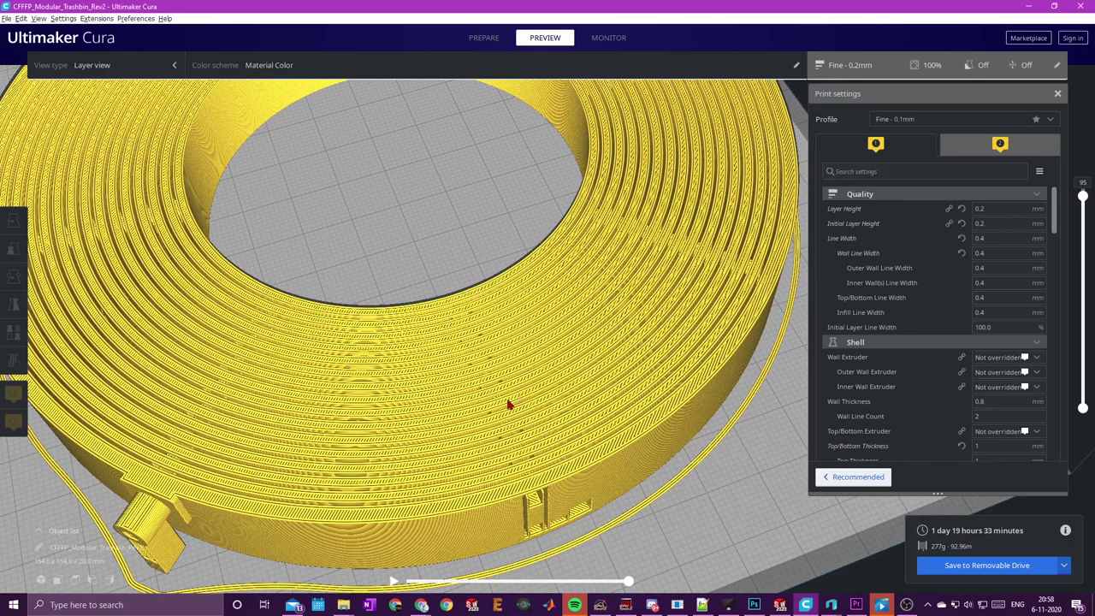
scroll(539, 454, up, 2)
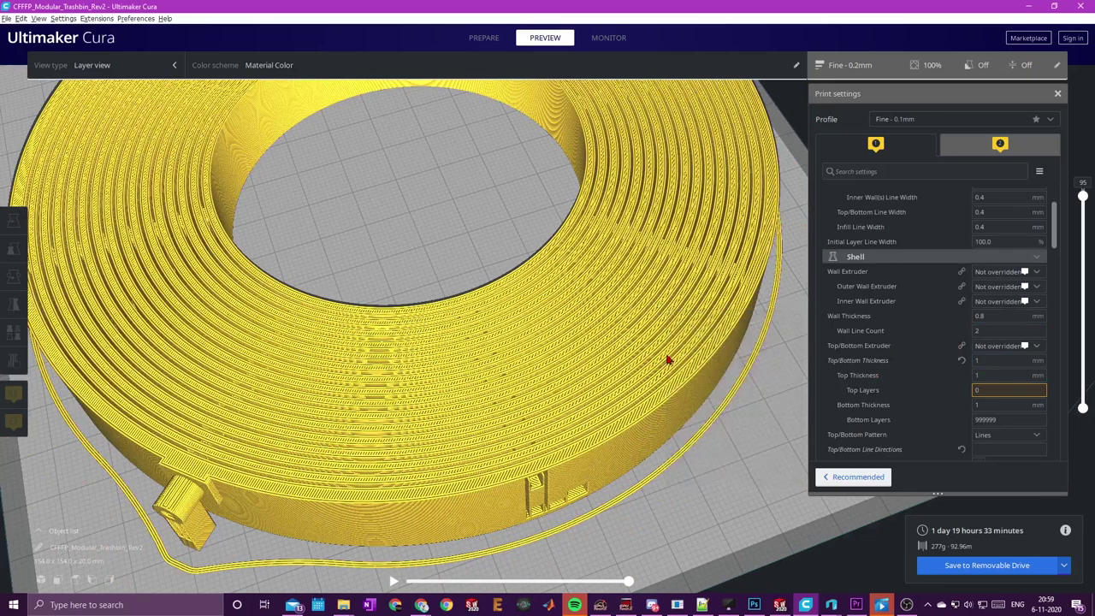
scroll(594, 412, up, 2)
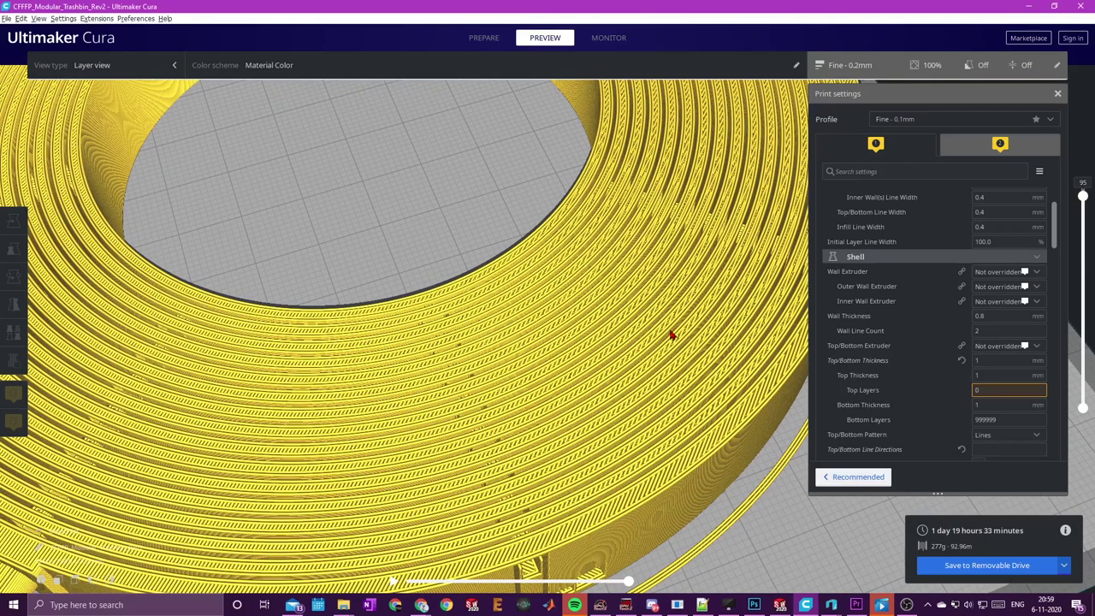
right_drag(507, 426, 563, 417)
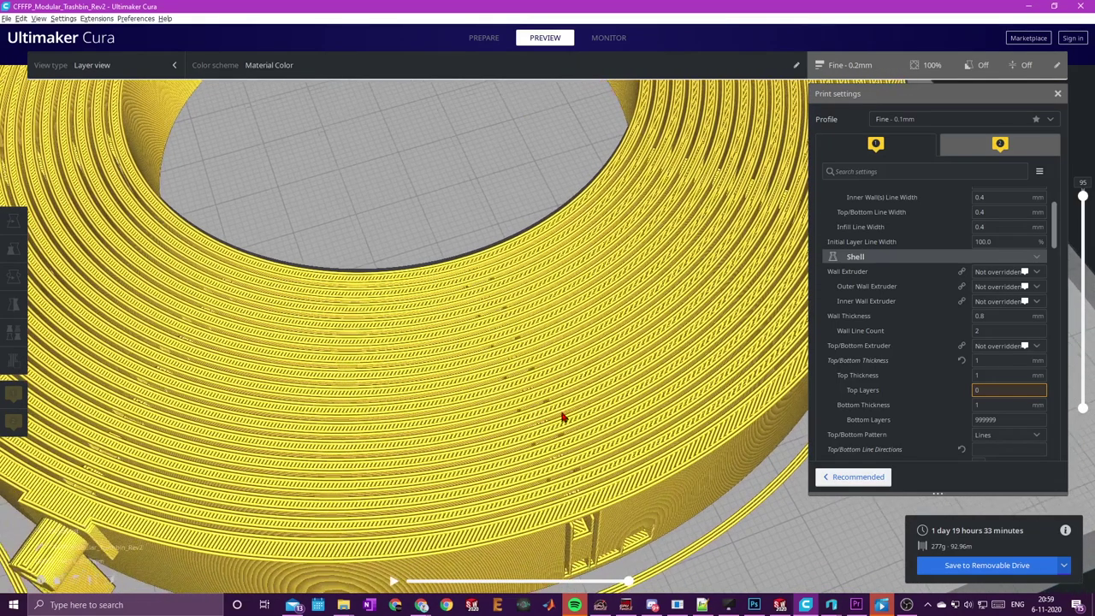
scroll(521, 438, up, 2)
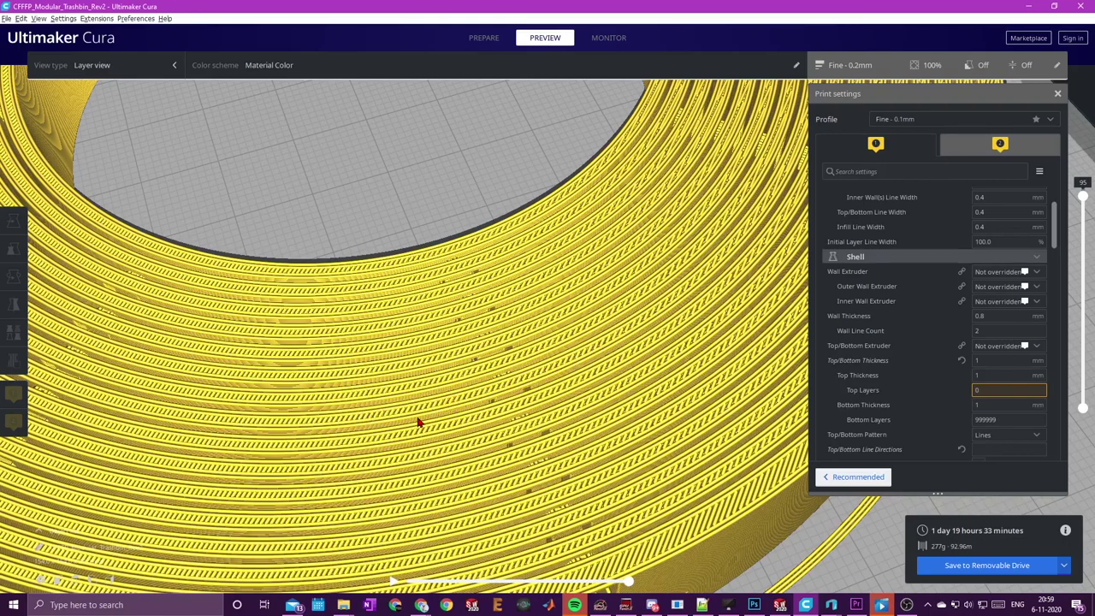
scroll(423, 421, down, 5)
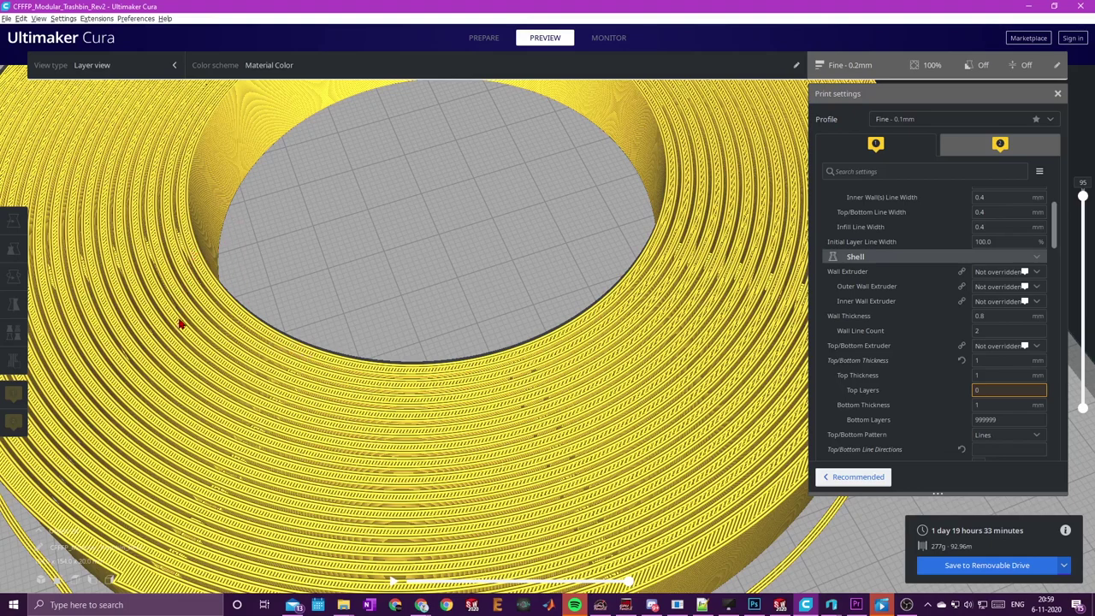
scroll(269, 367, down, 3)
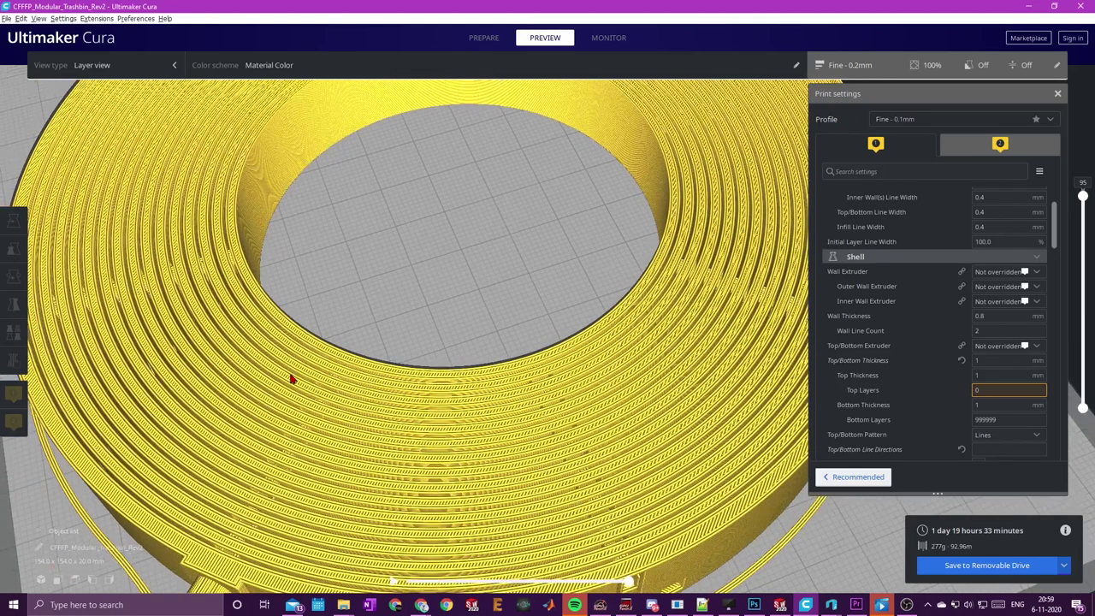
scroll(291, 379, down, 1)
scroll(541, 462, up, 3)
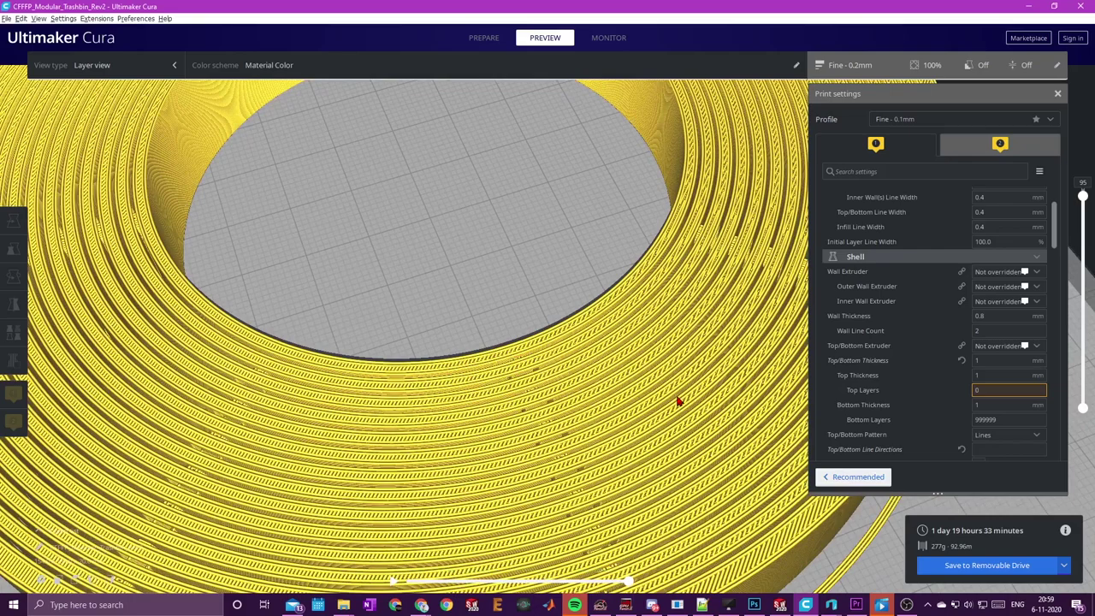
scroll(526, 420, down, 5)
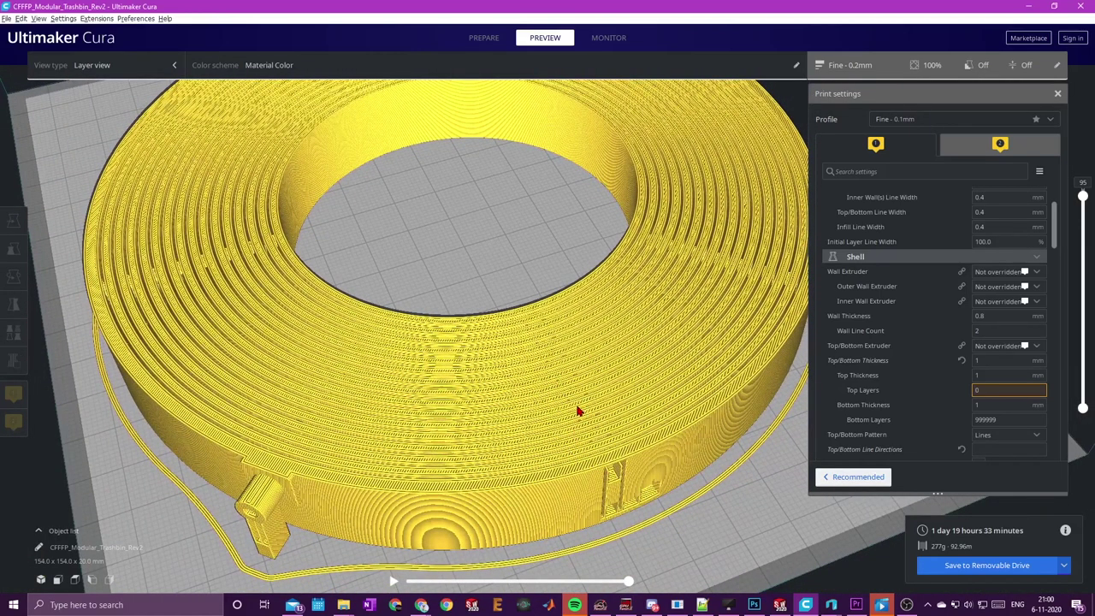
Step: Review the material temperature settings and view the whole sliced ring from several angles
scroll(623, 466, up, 6)
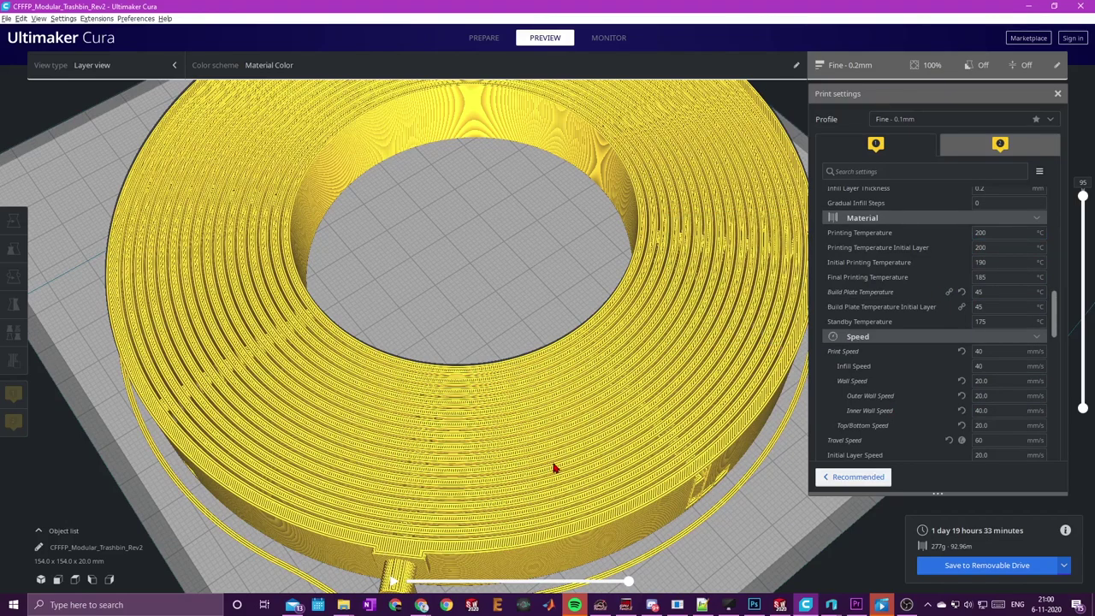
right_drag(587, 460, 616, 436)
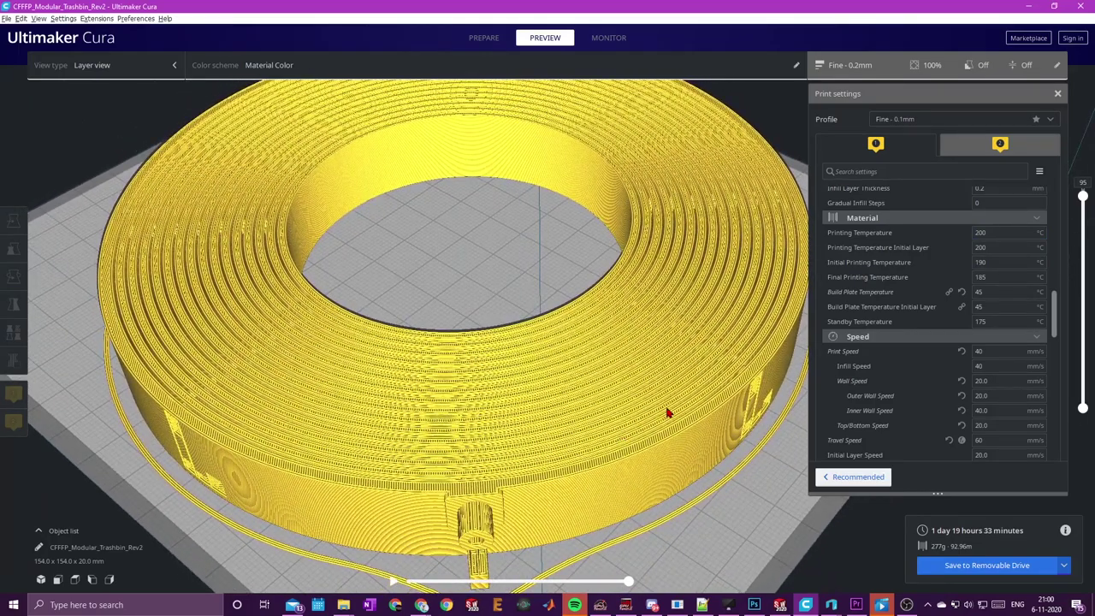
right_drag(655, 420, 604, 437)
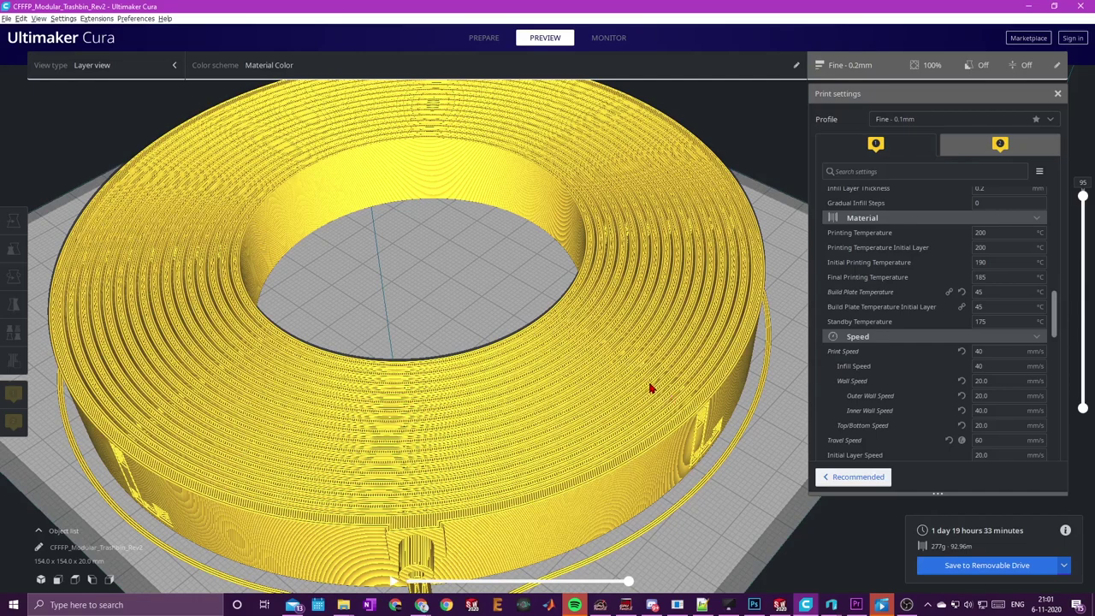
scroll(637, 391, up, 2)
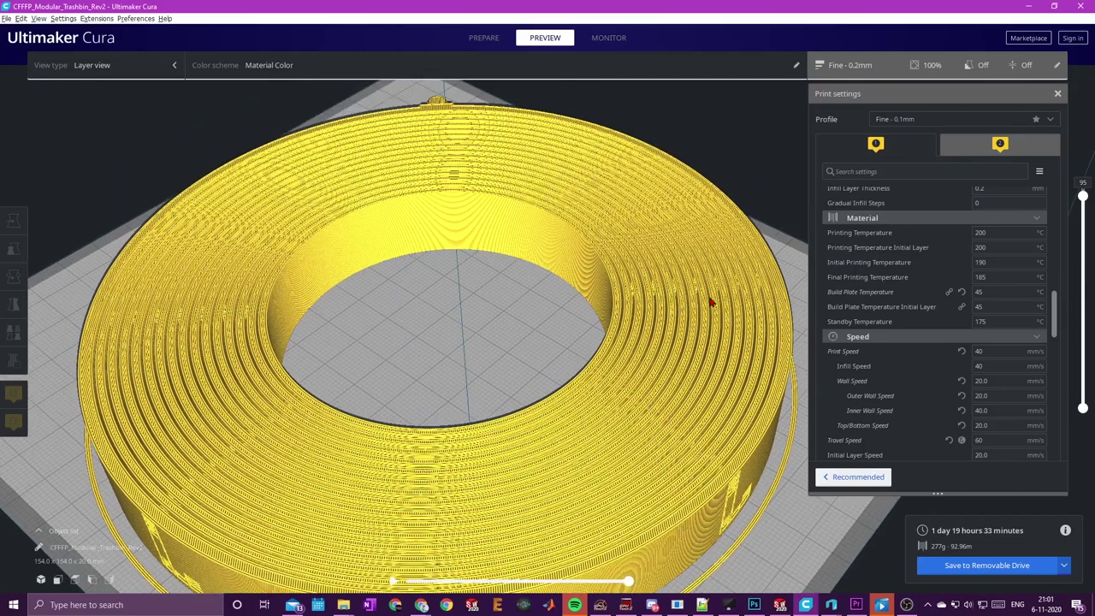
scroll(596, 342, down, 3)
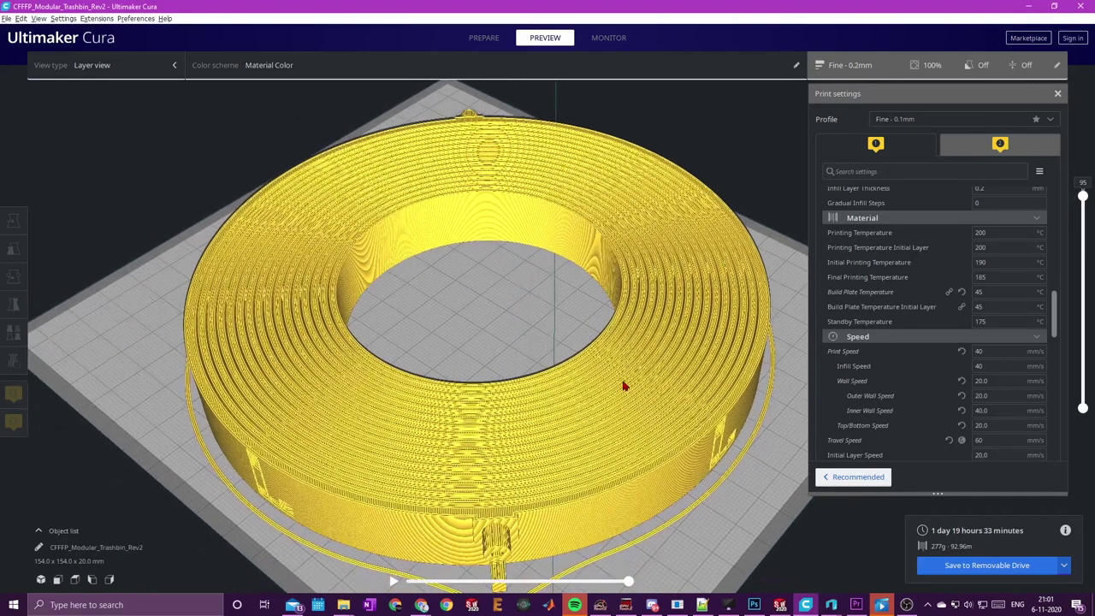
scroll(620, 420, up, 3)
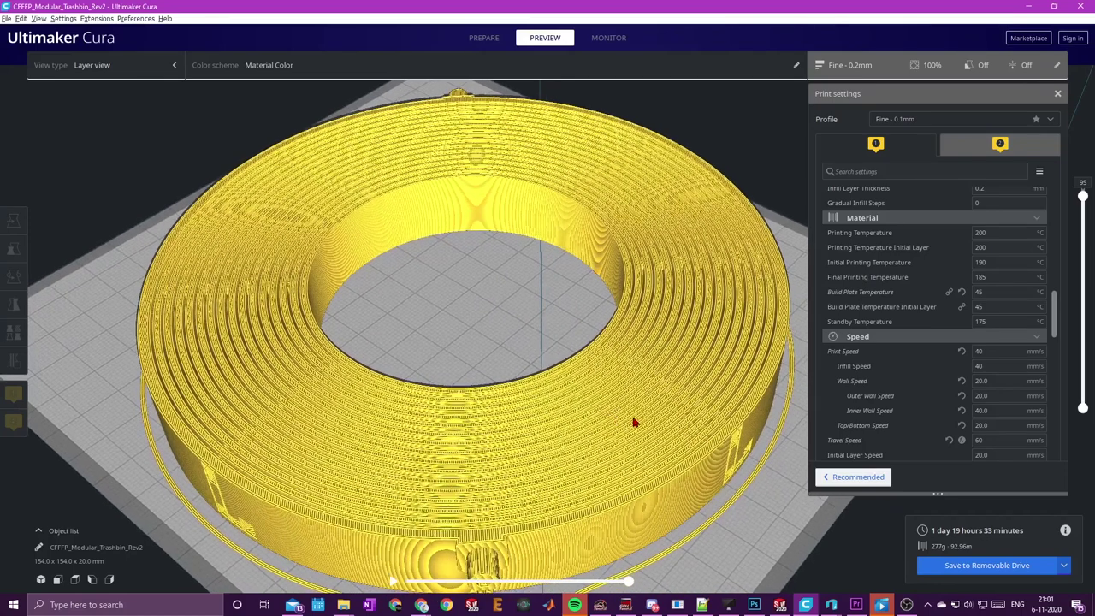
Step: Review the print settings from Speed through Build Plate Adhesion and check the skirt around the ring
scroll(944, 375, down, 2)
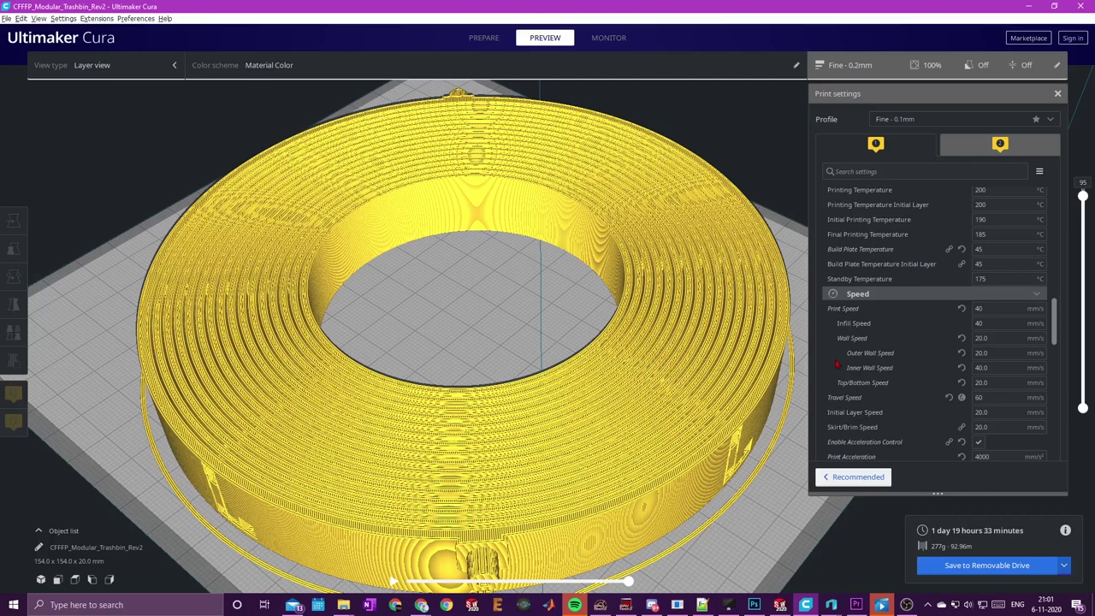
click(982, 308)
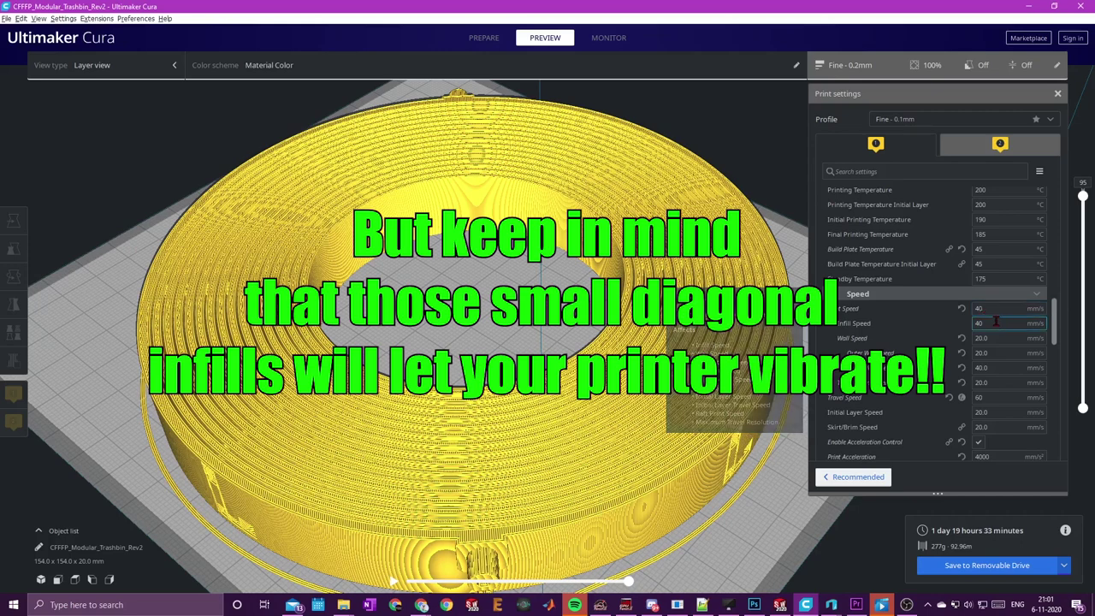
scroll(992, 351, down, 1)
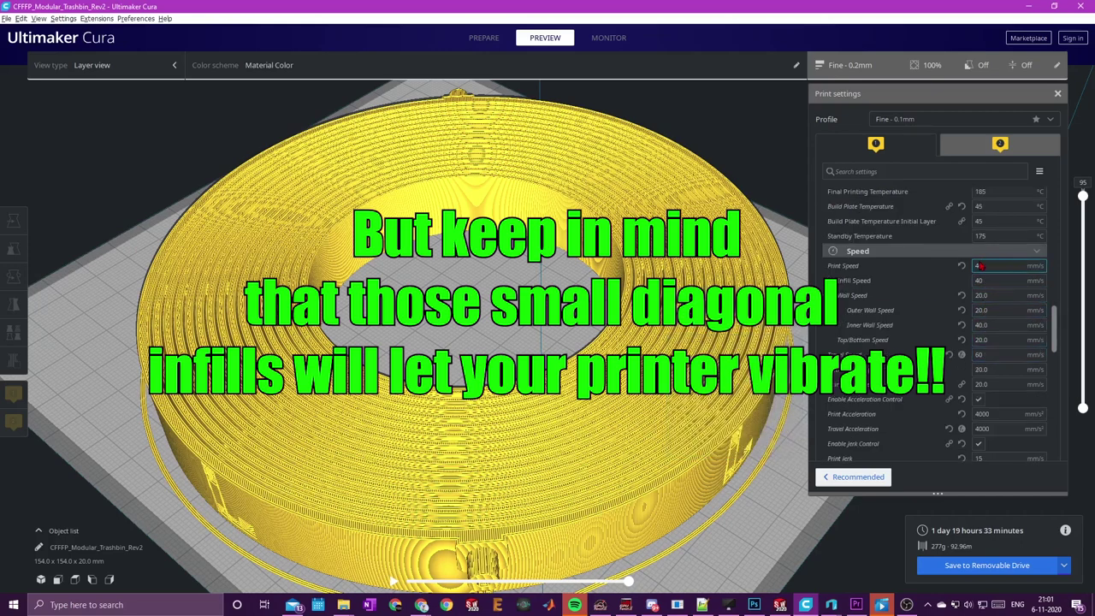
scroll(993, 312, down, 1)
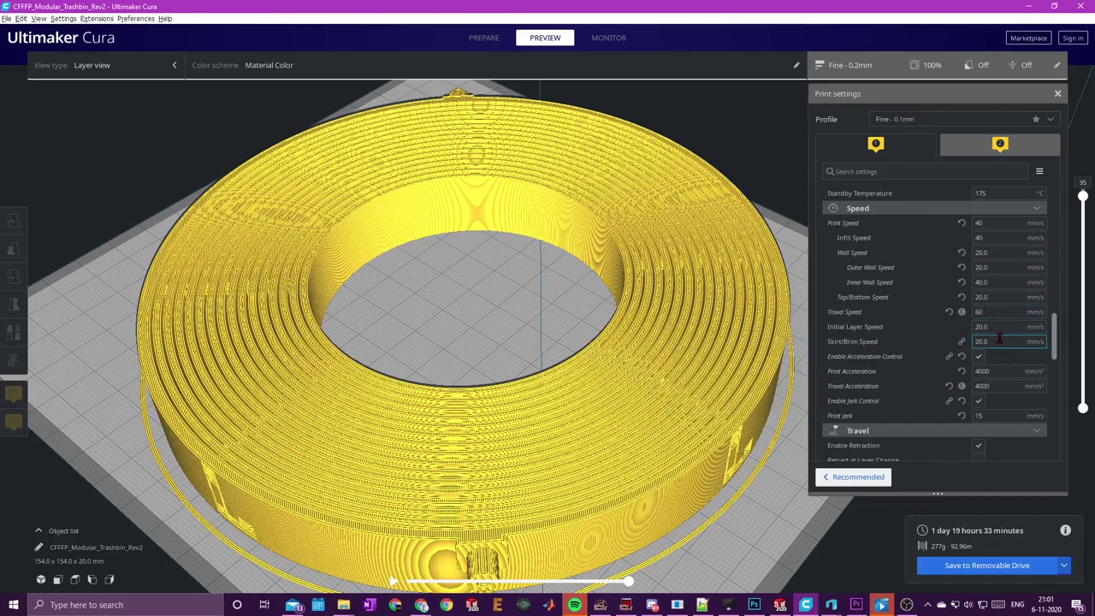
scroll(1001, 333, down, 5)
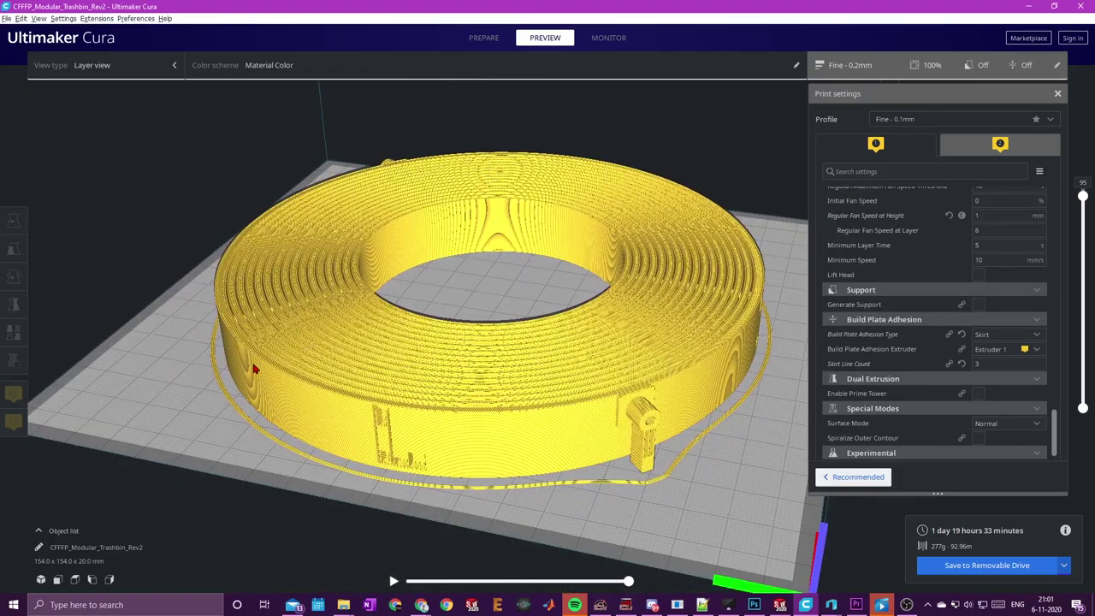
right_drag(253, 368, 208, 334)
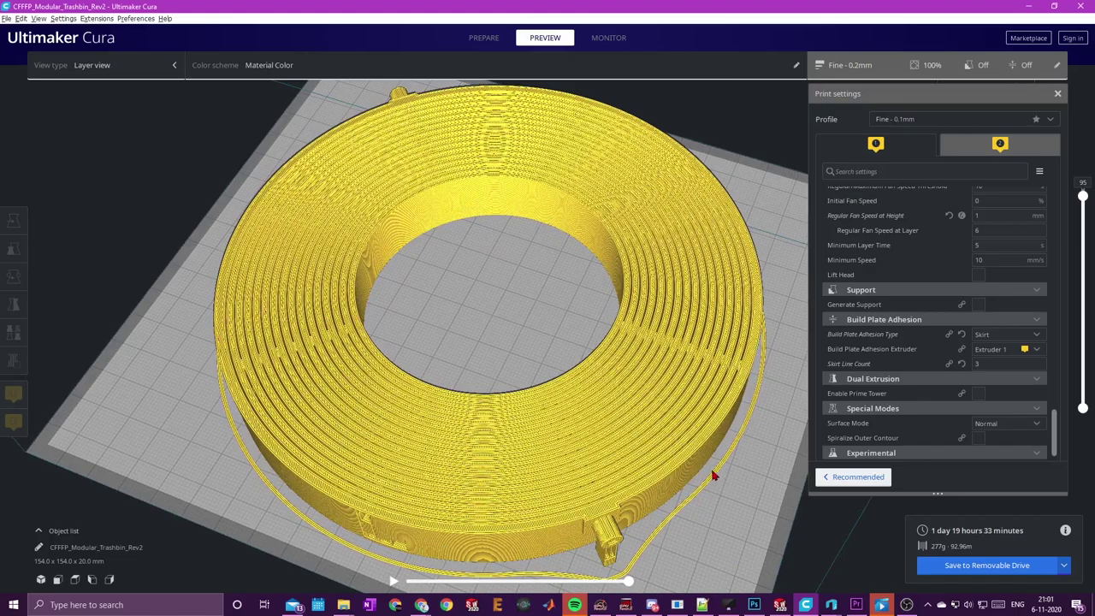
scroll(685, 473, up, 4)
scroll(670, 470, down, 5)
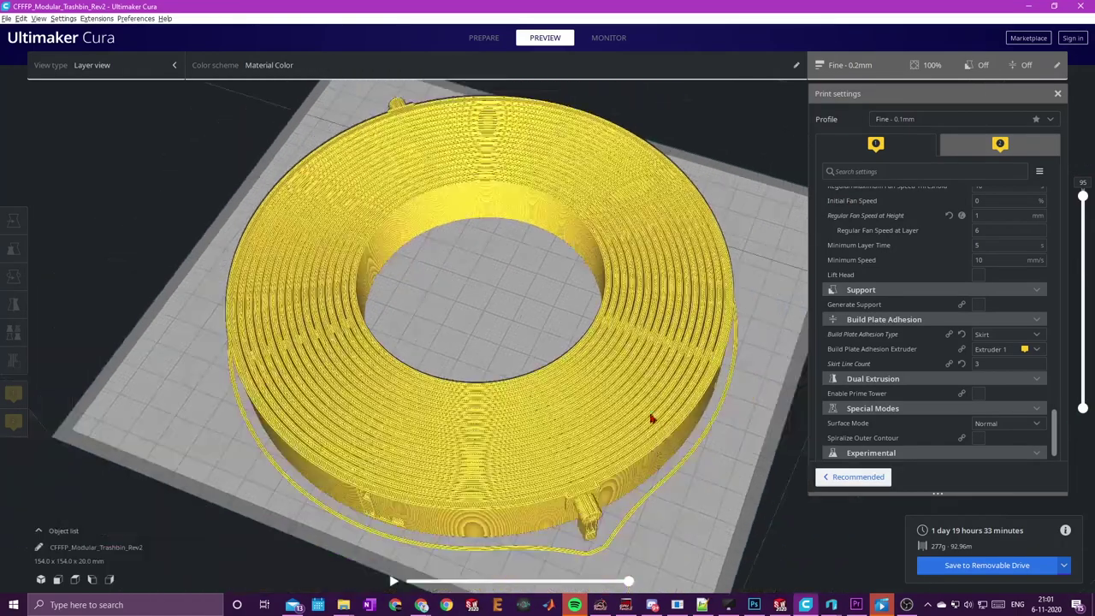
right_drag(628, 382, 537, 353)
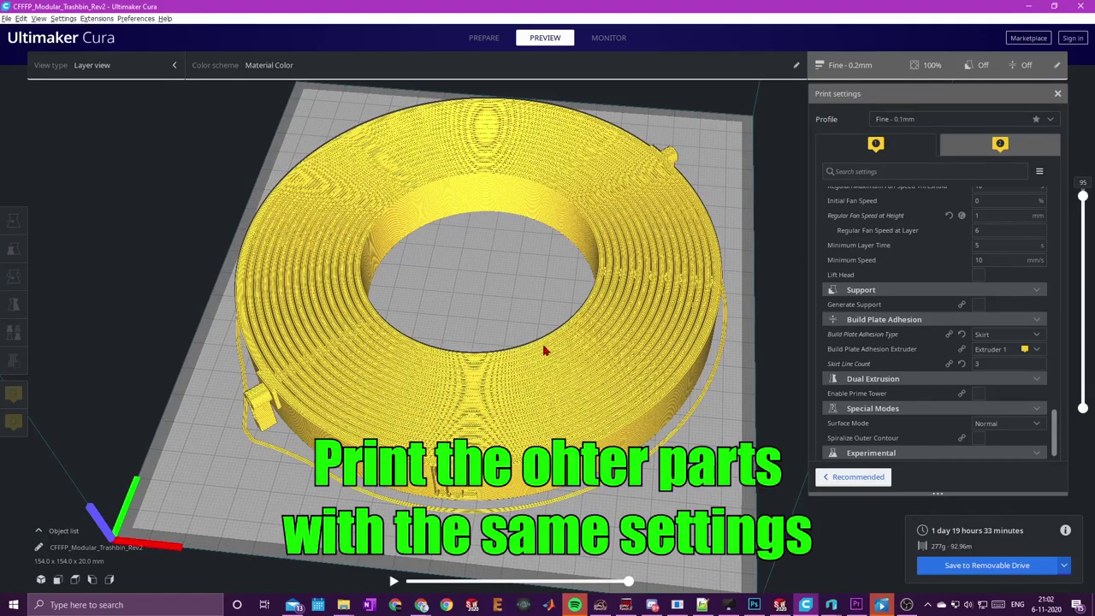
right_drag(544, 350, 647, 362)
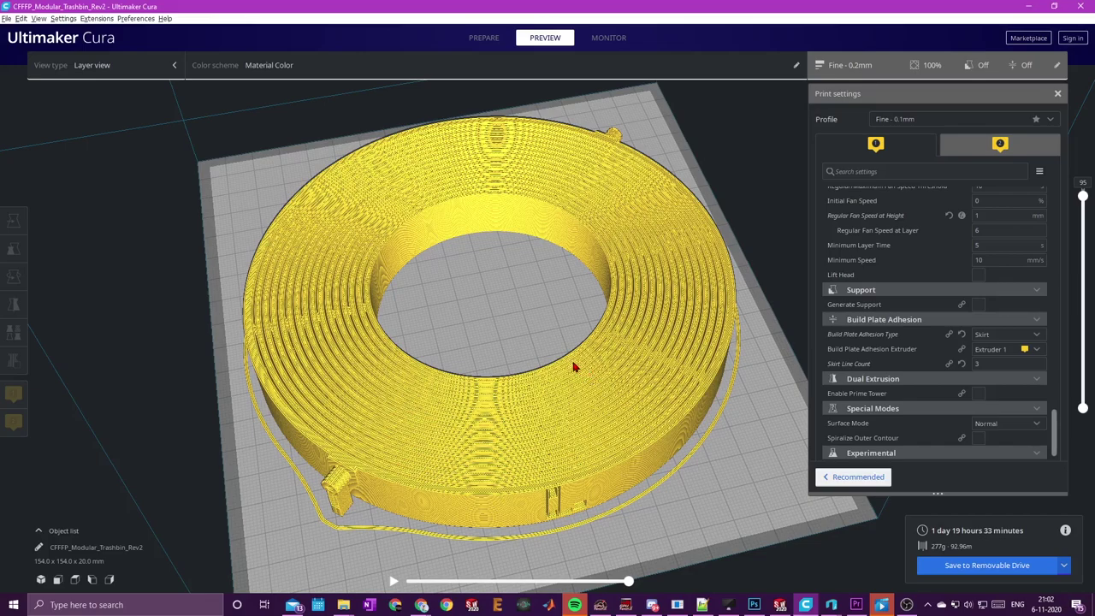
right_drag(574, 367, 667, 350)
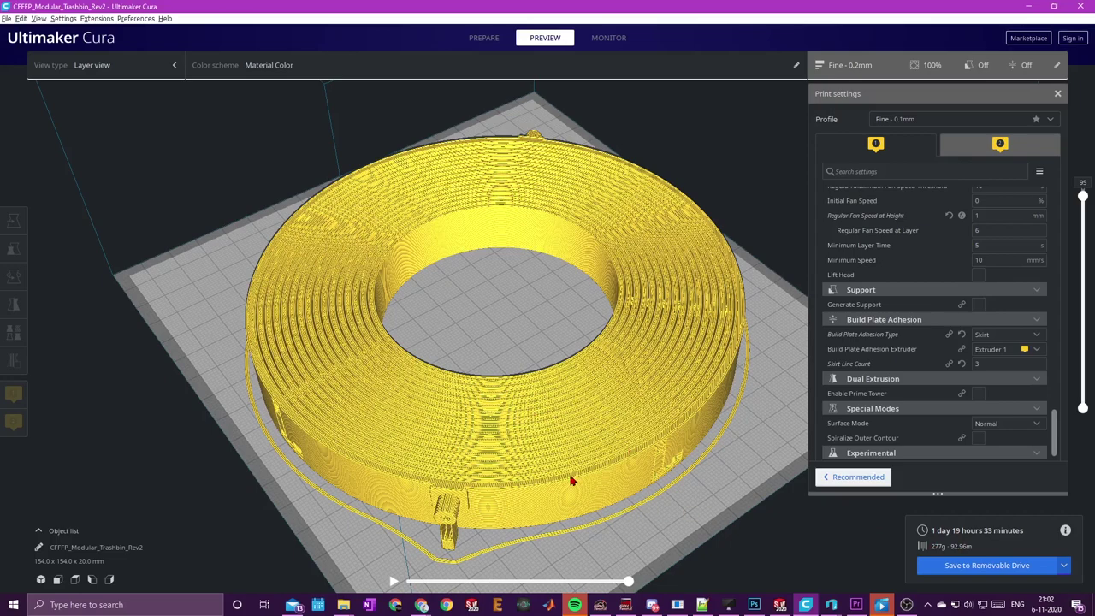
right_drag(548, 464, 563, 455)
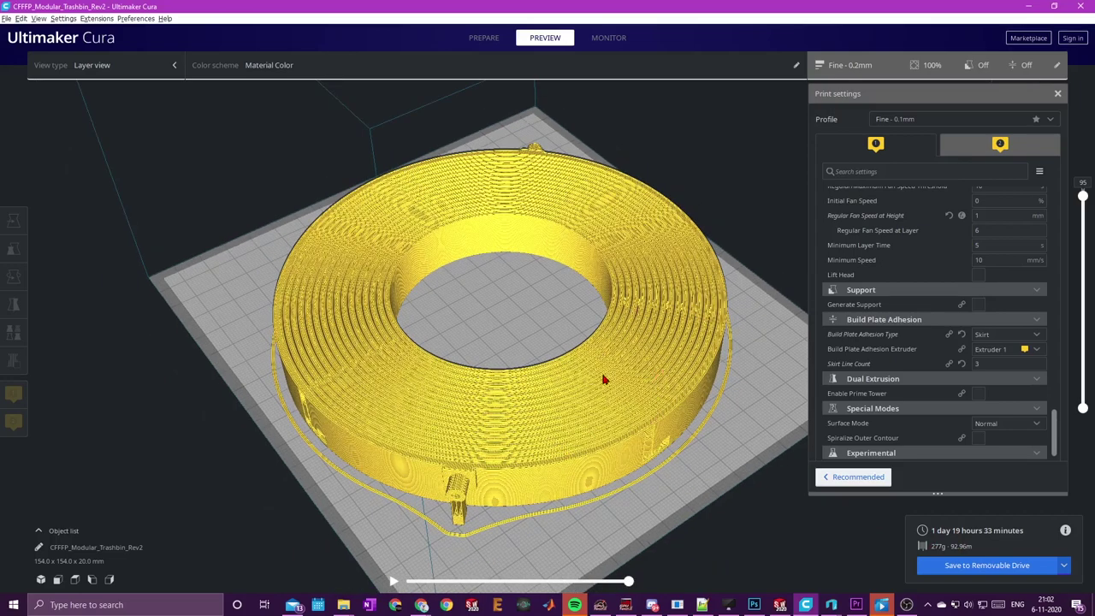
right_drag(545, 404, 556, 409)
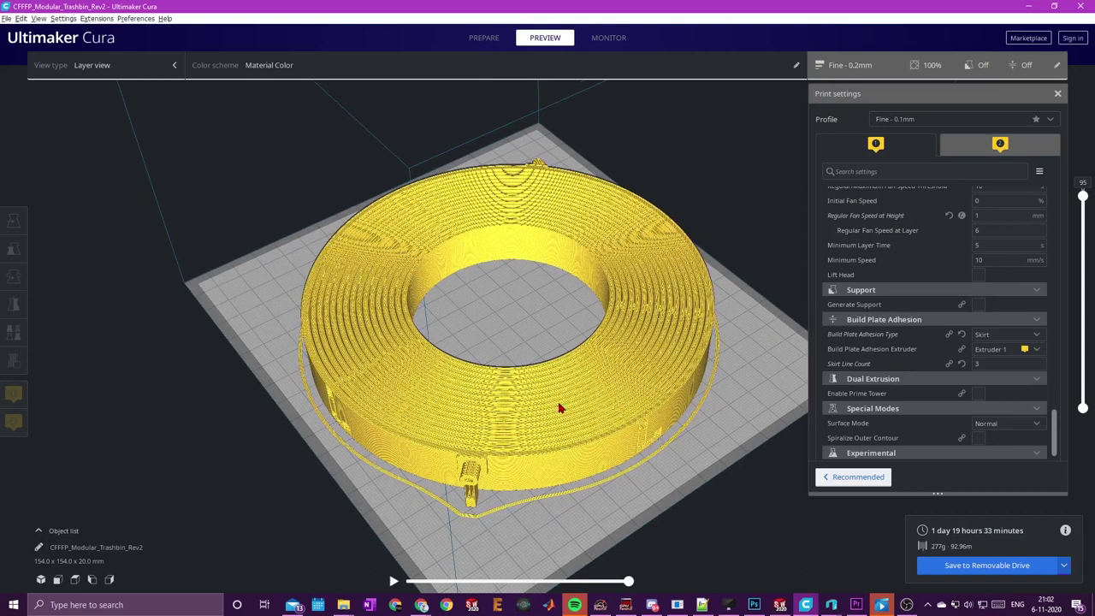